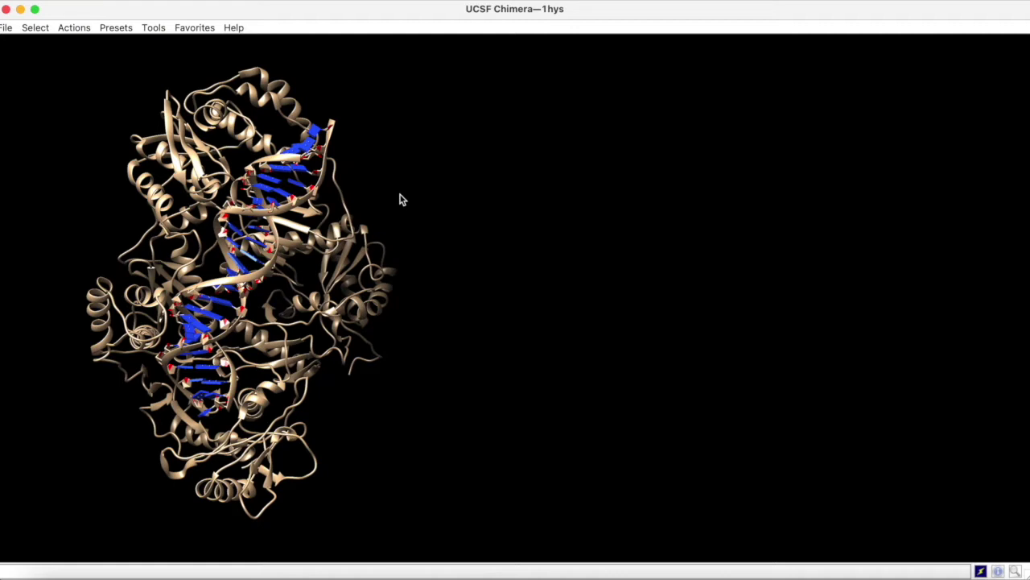
Set the nucleotide Show side style to ladder and apply it to the DNA.
left_click(75, 28)
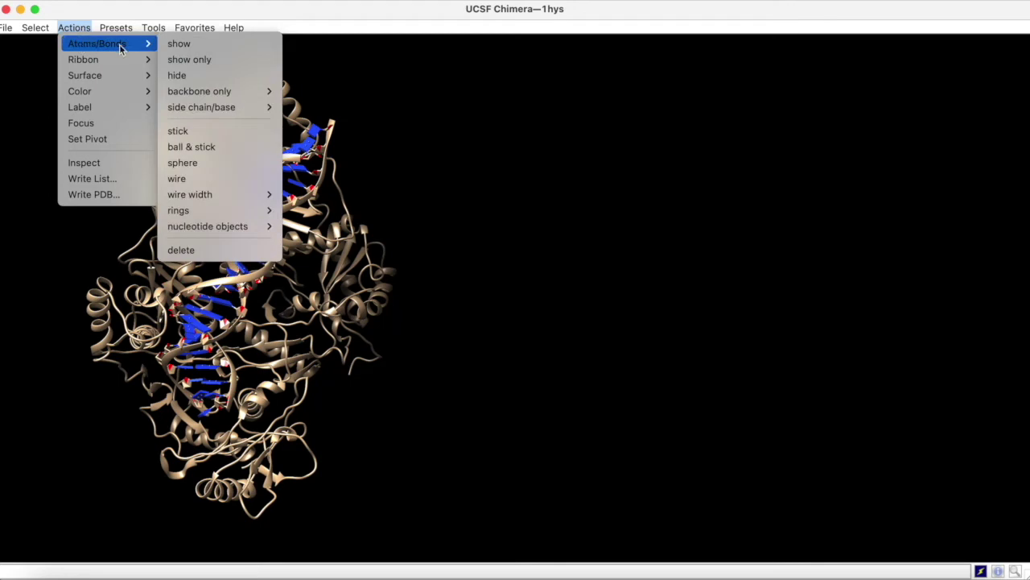
mouse_move(97, 43)
mouse_move(208, 226)
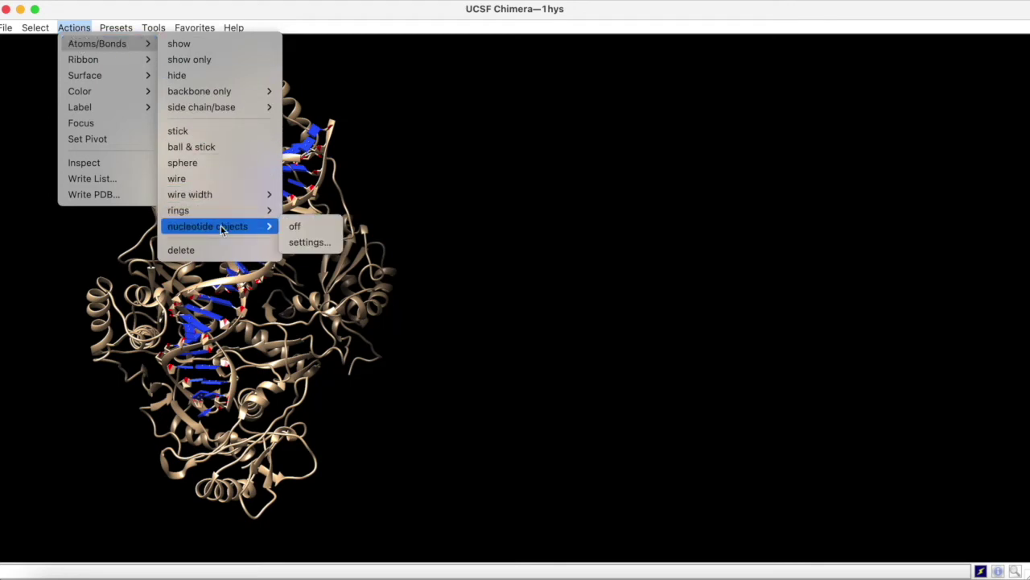
left_click(310, 242)
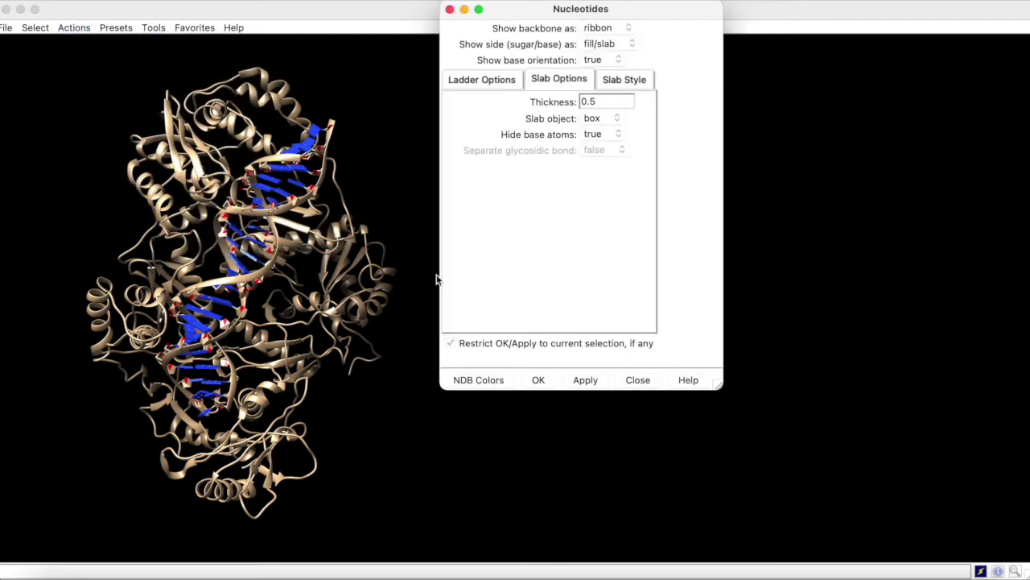
left_click_drag(652, 16, 641, 51)
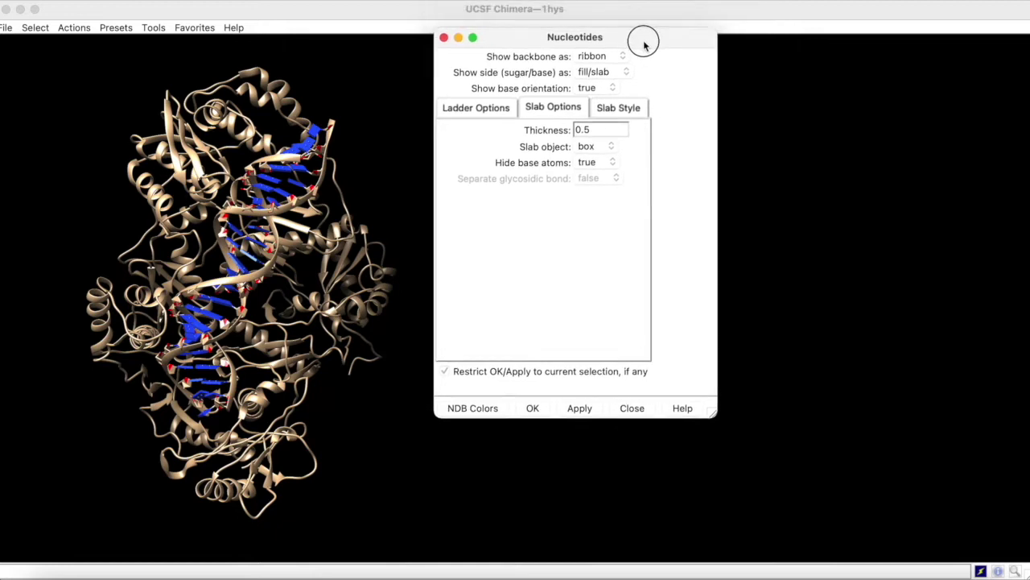
left_click(622, 79)
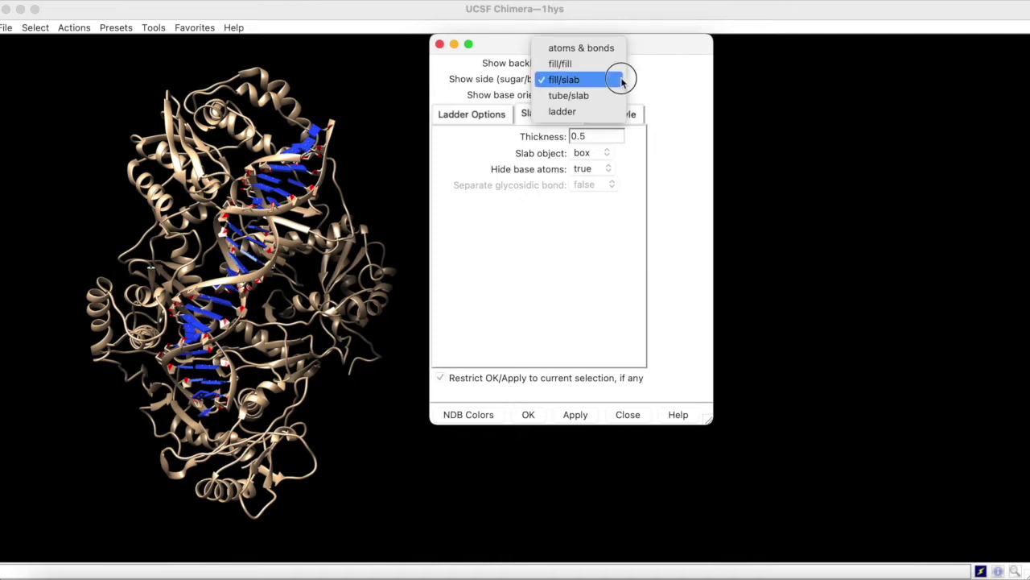
left_click(595, 118)
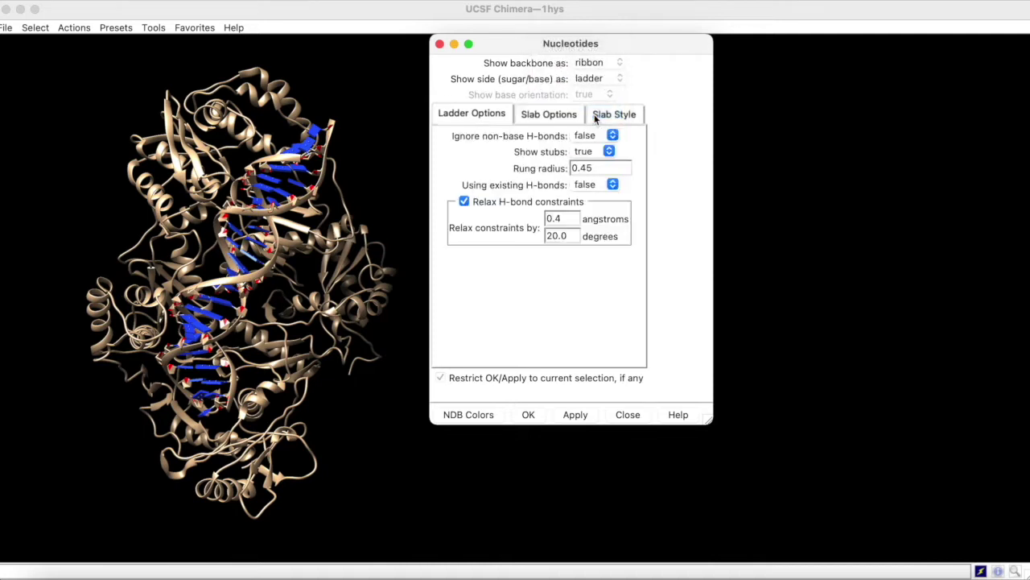
left_click(570, 415)
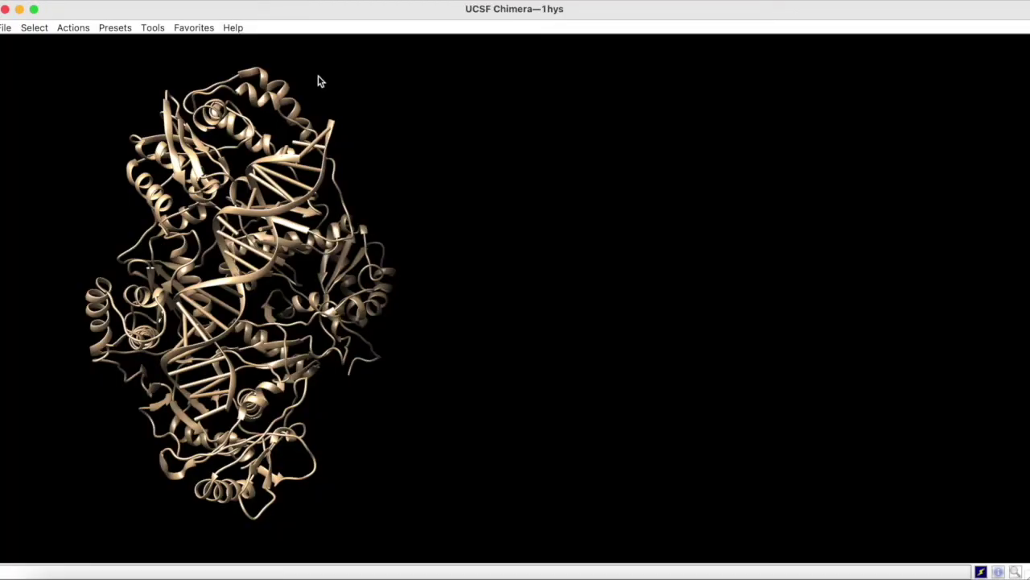
Apply a rainbow colouring by residue to 1hys, keeping the default colour range.
left_click(161, 30)
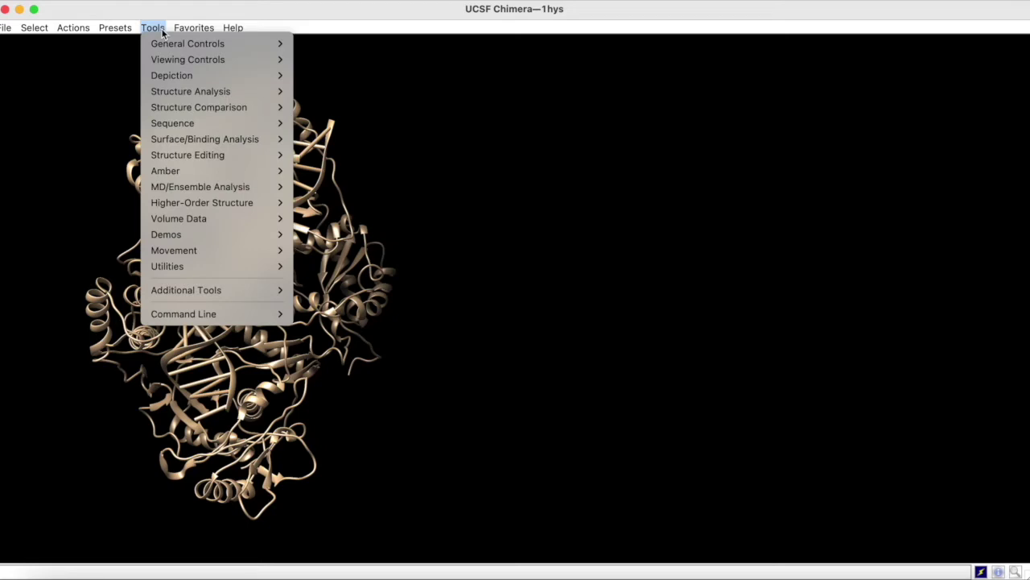
mouse_move(171, 75)
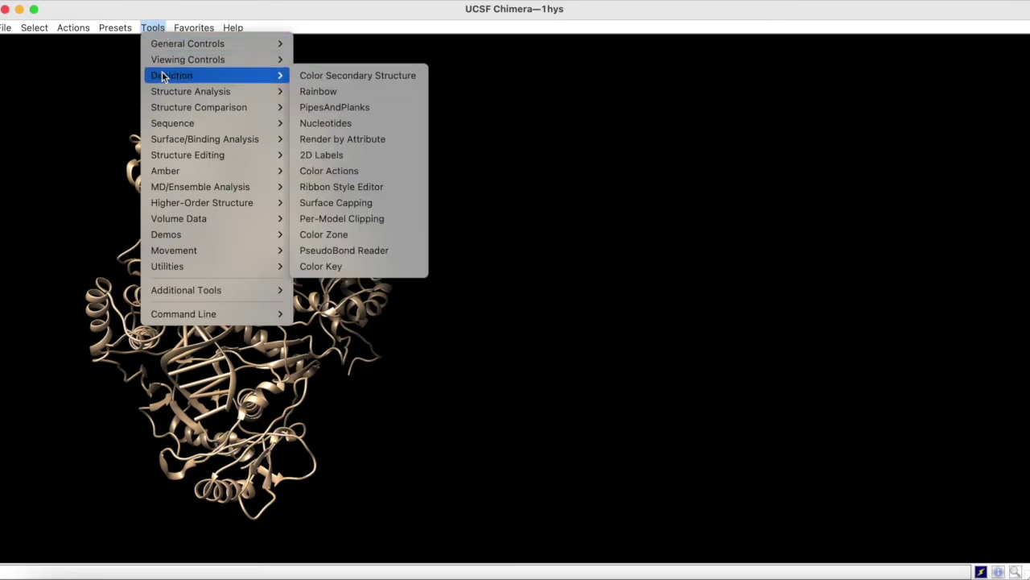
left_click(320, 94)
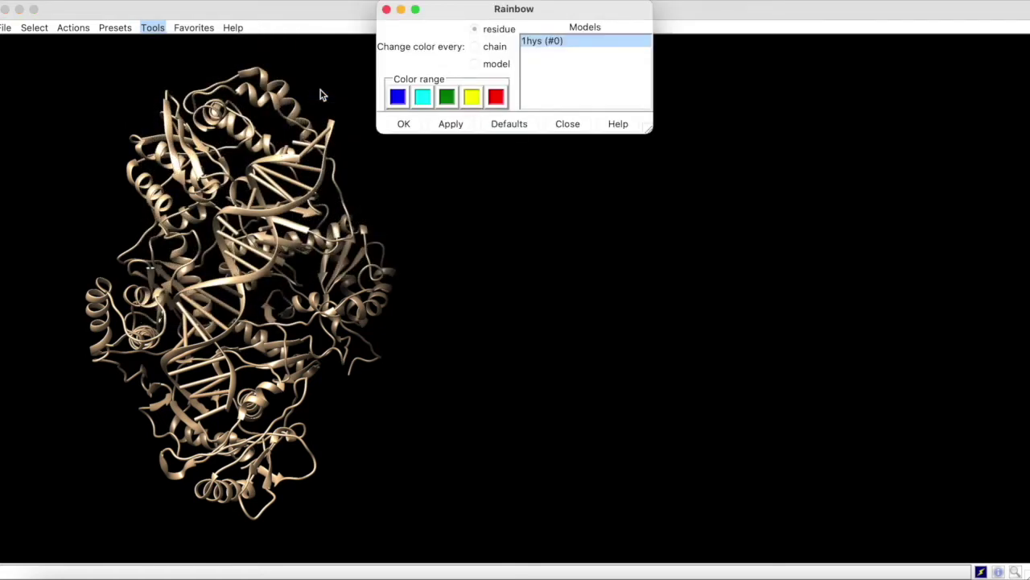
left_click(423, 99)
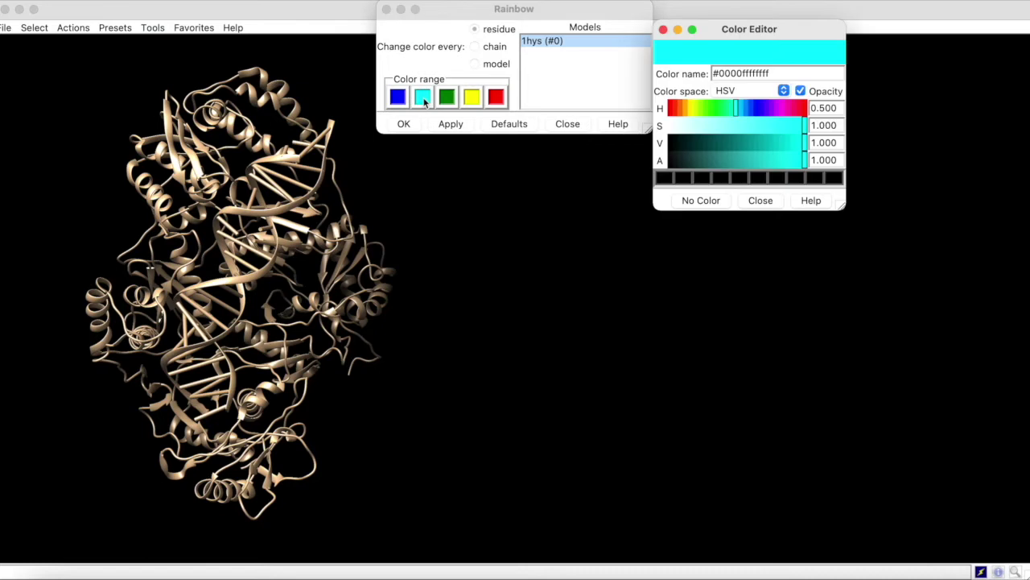
left_click(663, 29)
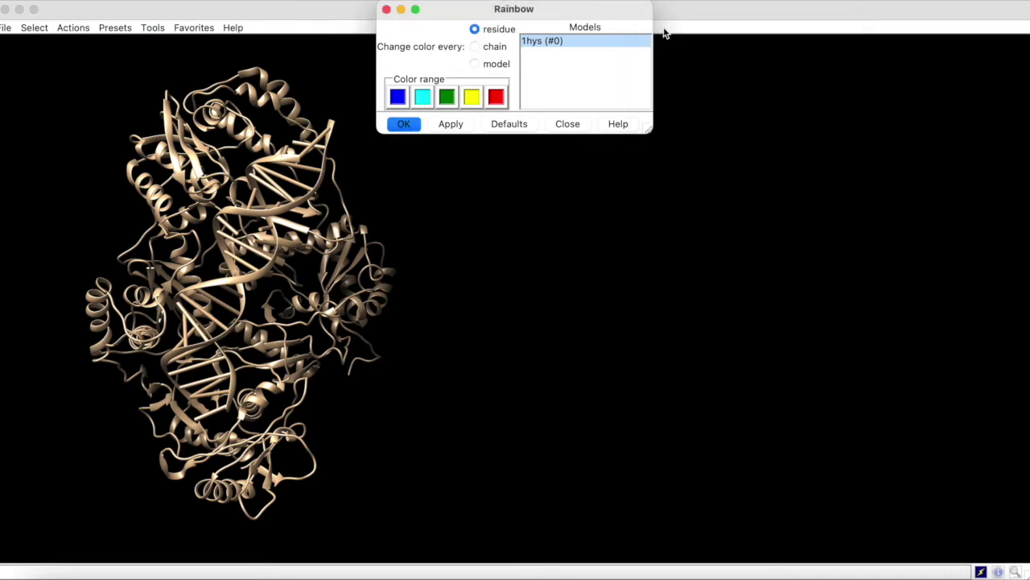
left_click(459, 127)
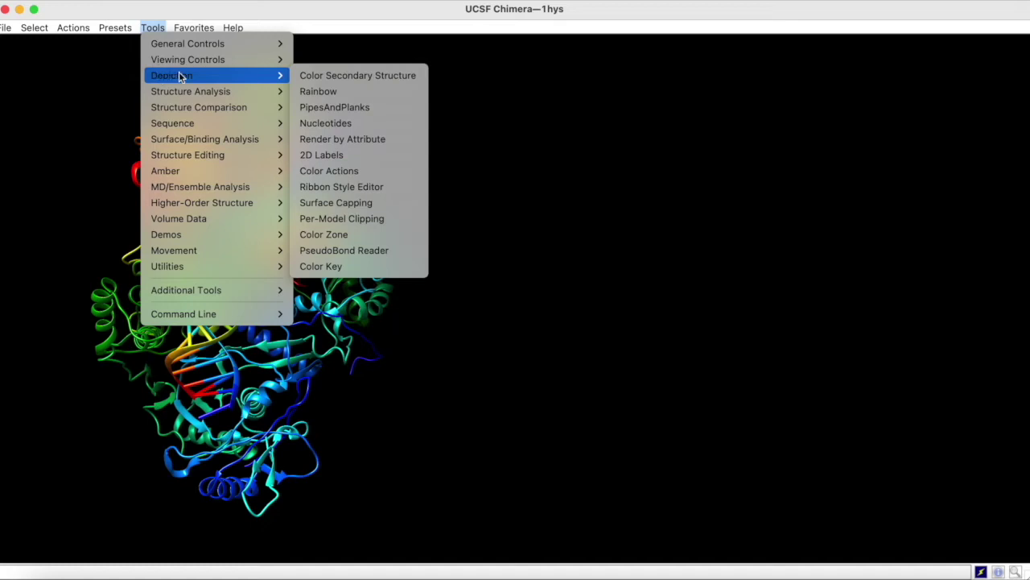
Recolour the ribbons by helix, strand and coil with Color Secondary Structure.
left_click(318, 75)
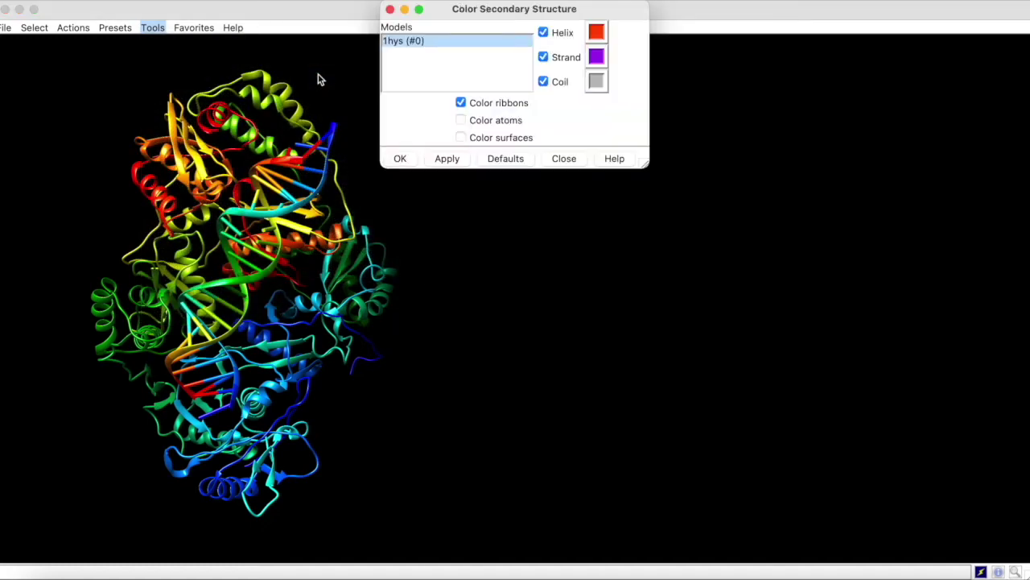
left_click(439, 159)
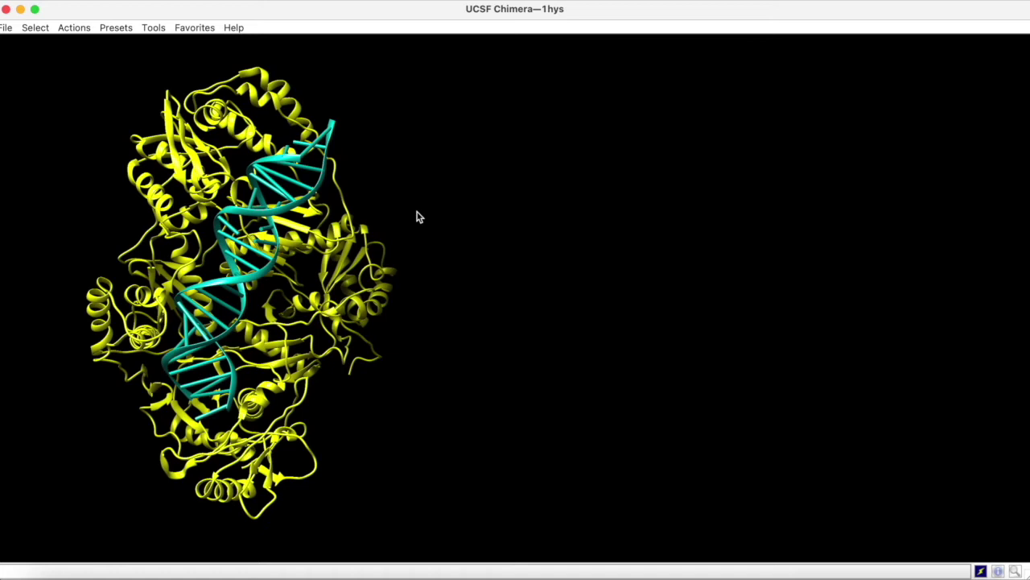
Switch all ribbons to the edged ribbon style.
left_click(87, 31)
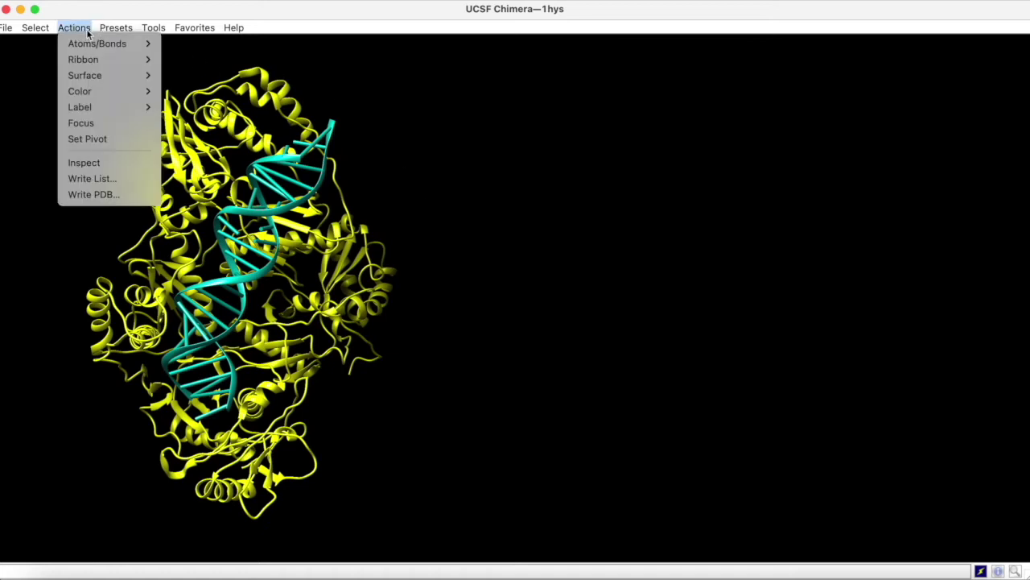
mouse_move(83, 59)
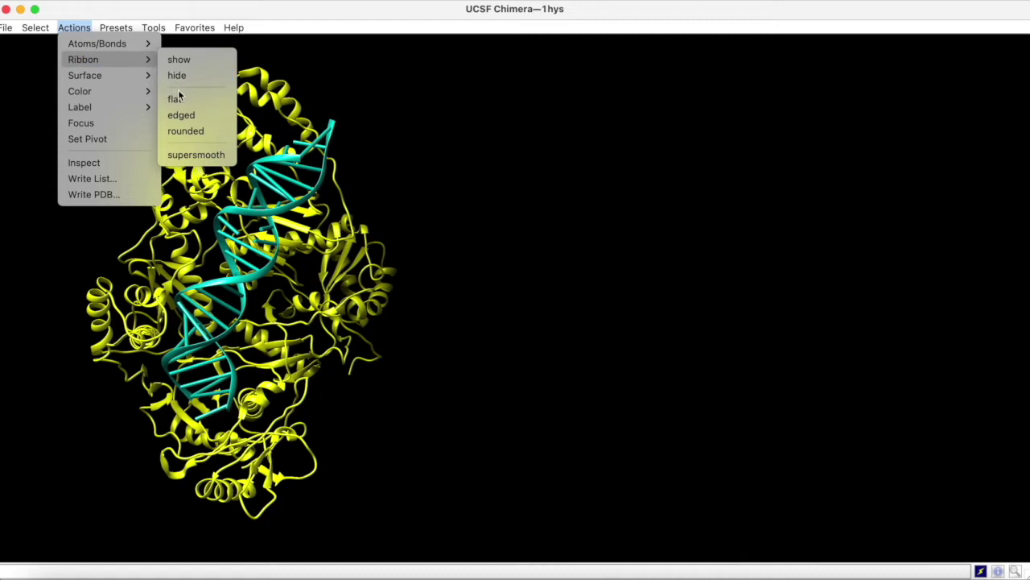
left_click(190, 116)
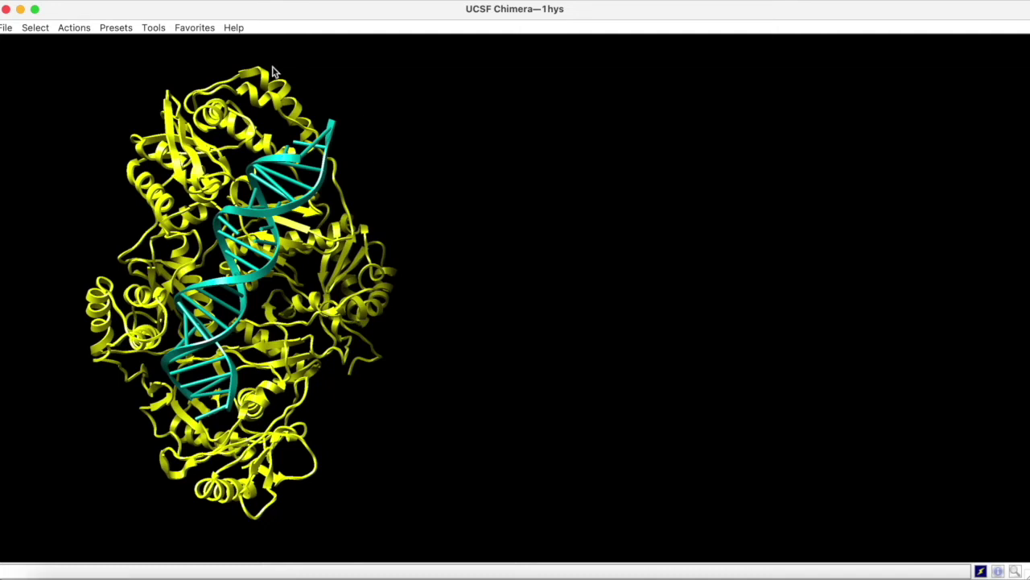
Turn off depth cueing in the viewing Effects settings.
left_click(153, 27)
mouse_move(188, 59)
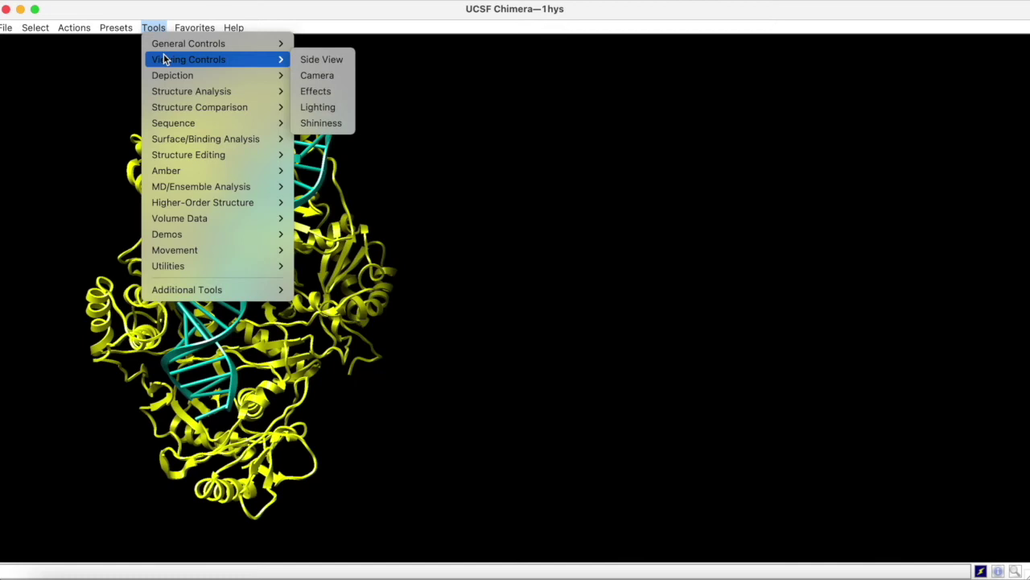
left_click(314, 92)
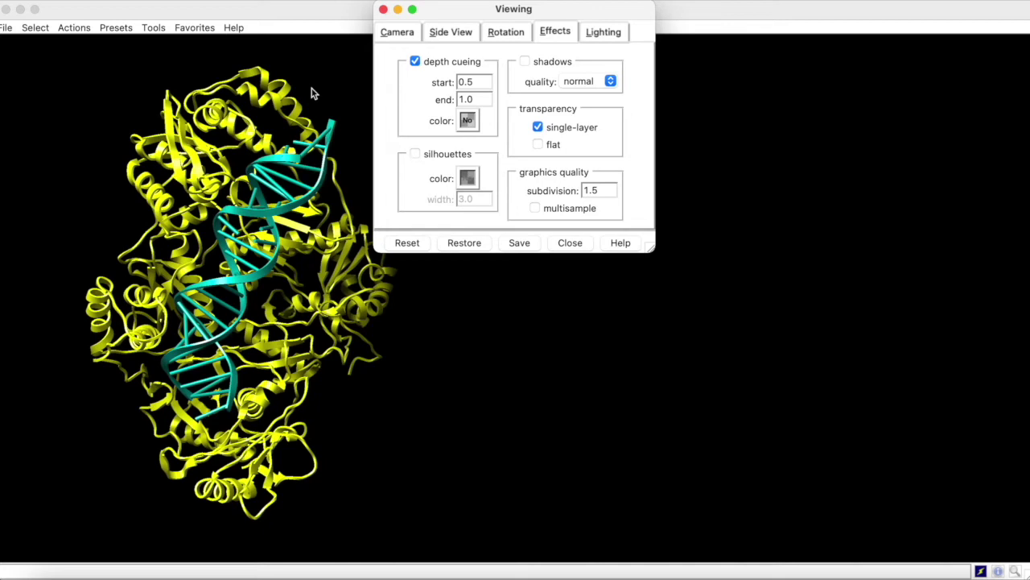
left_click(415, 62)
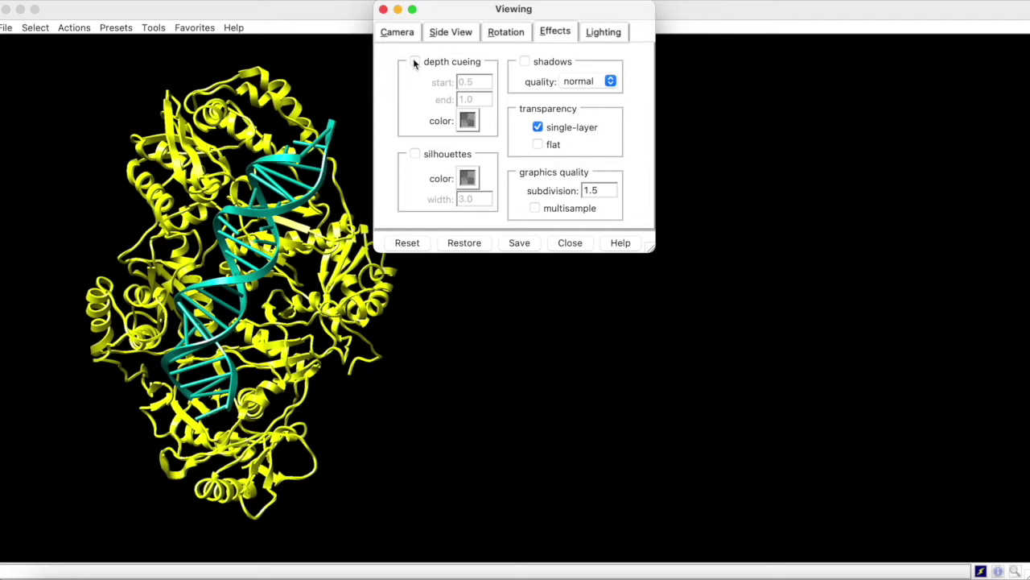
Enable black silhouette outlines around the molecule and turn on shadows.
left_click(416, 156)
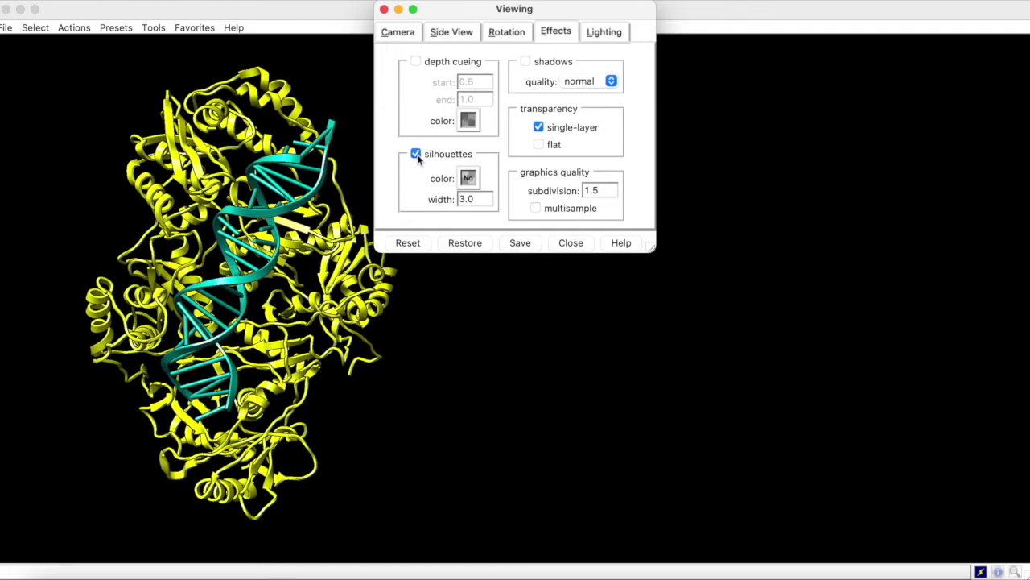
left_click(468, 179)
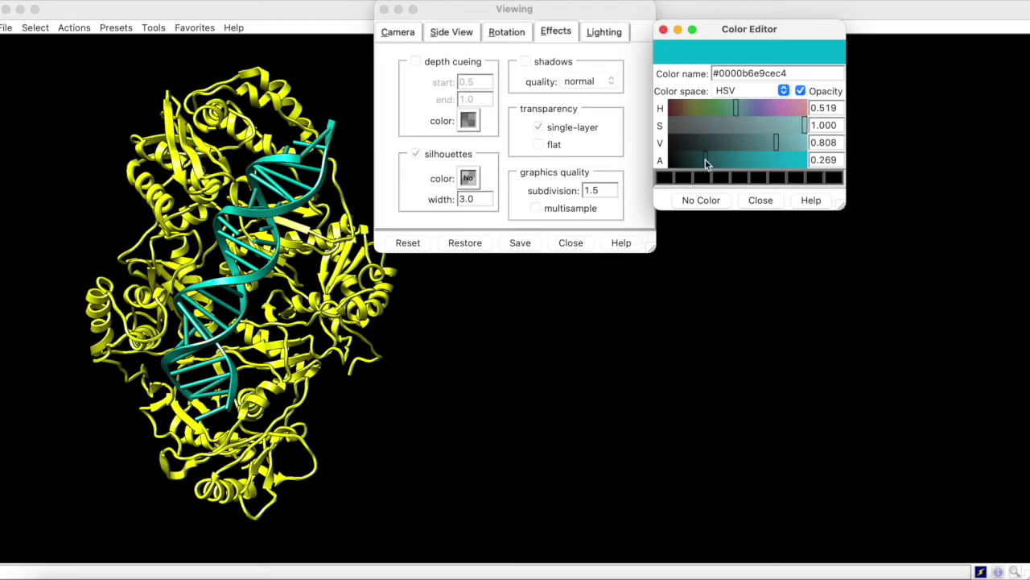
left_click_drag(705, 159, 806, 160)
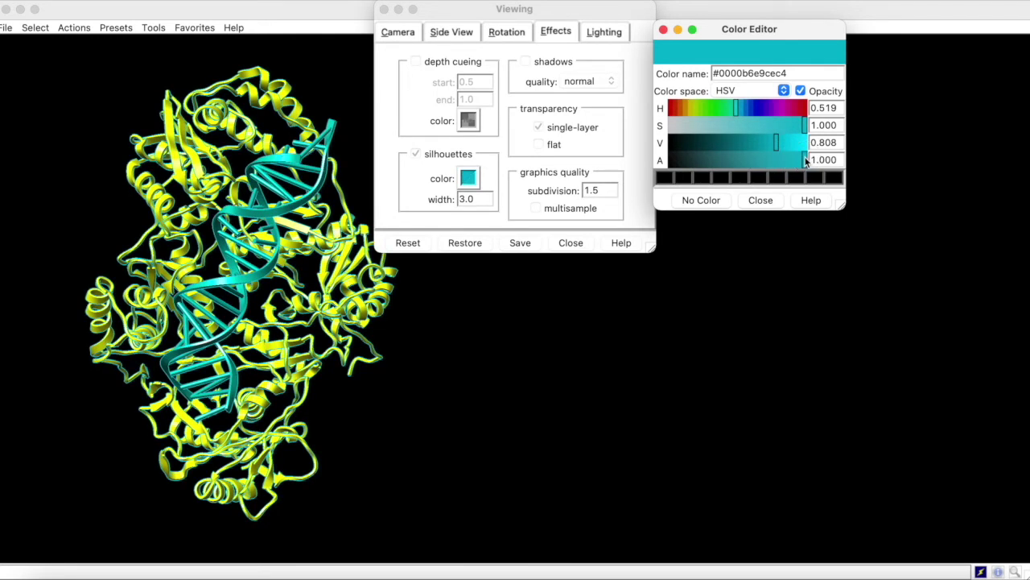
left_click(666, 178)
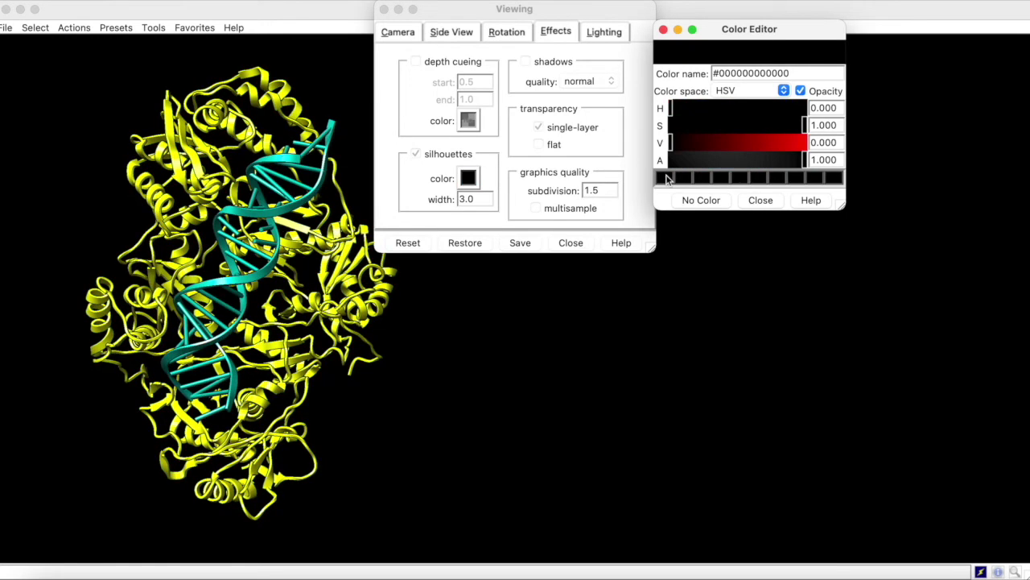
left_click(663, 30)
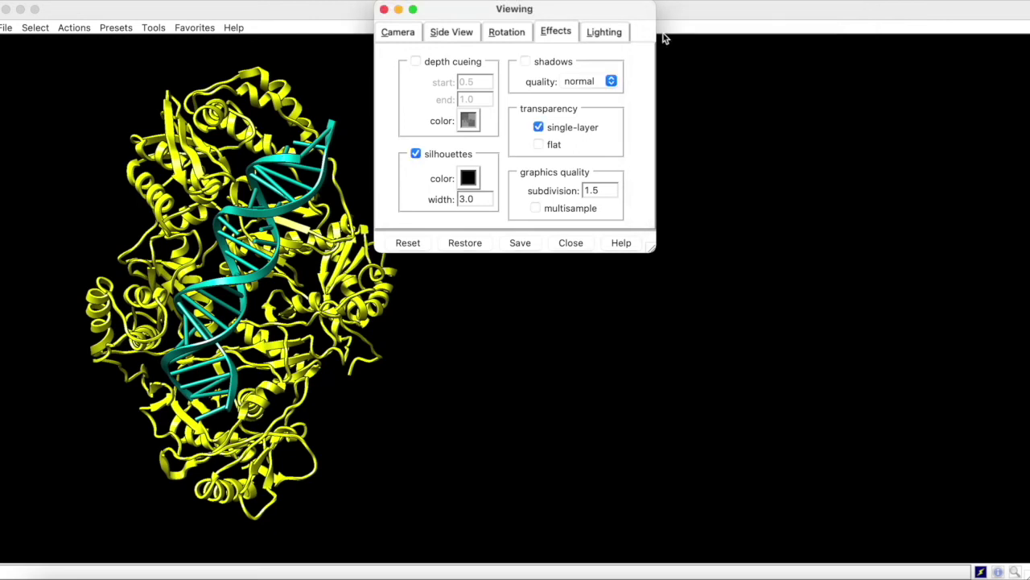
left_click(525, 62)
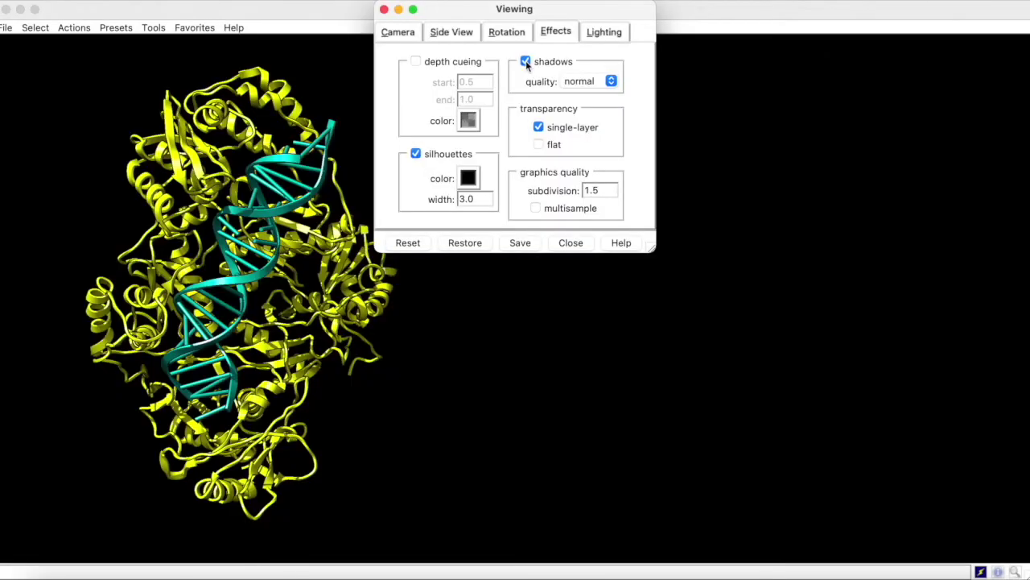
Nudge the near clipping plane slightly toward the molecule in the Side View.
left_click(461, 33)
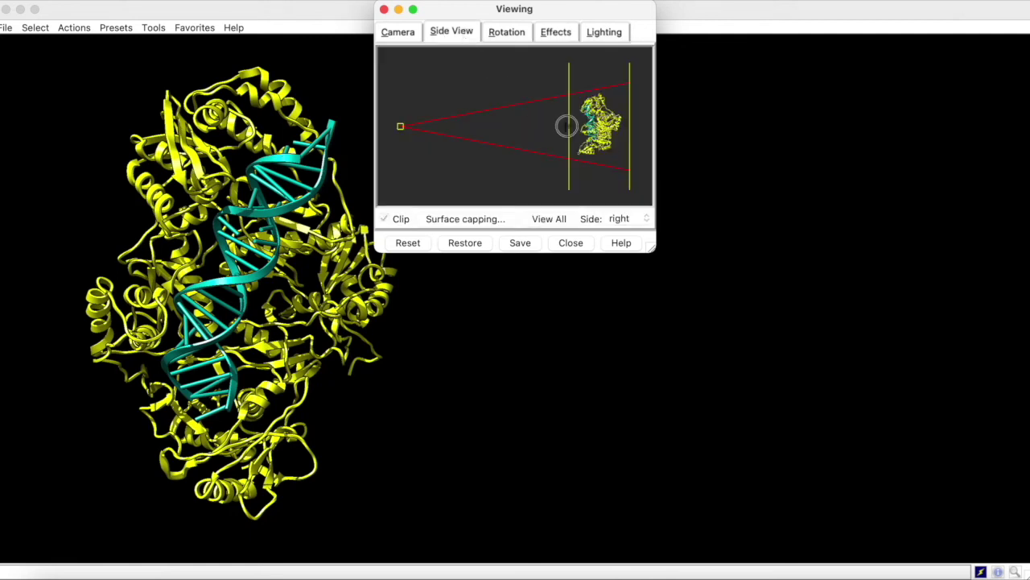
mouse_move(568, 126)
left_mouse_down()
mouse_move(593, 126)
mouse_move(573, 125)
left_mouse_up()
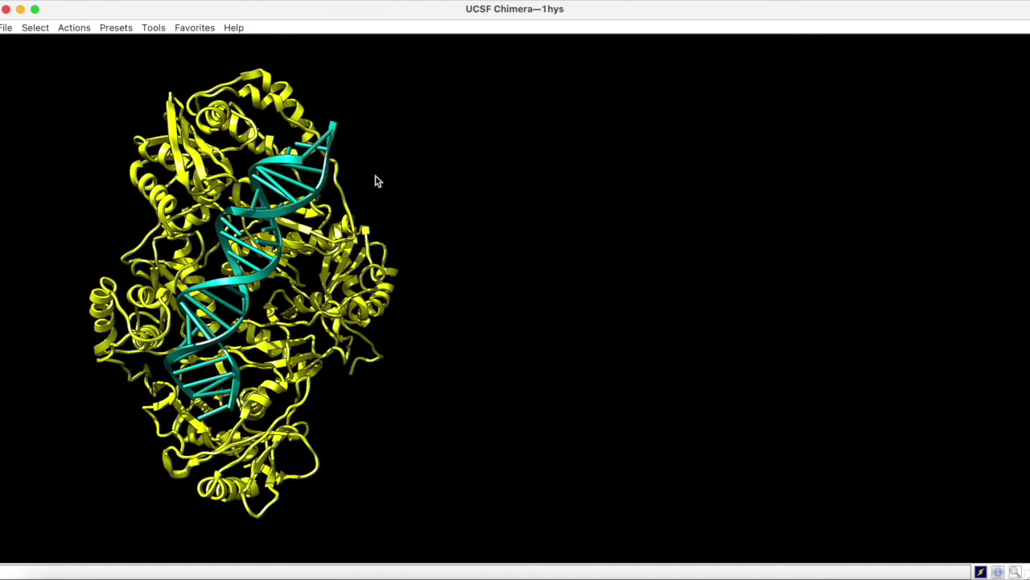
Set the lighting mode to ambient only and close the Viewing dialog.
left_click(160, 31)
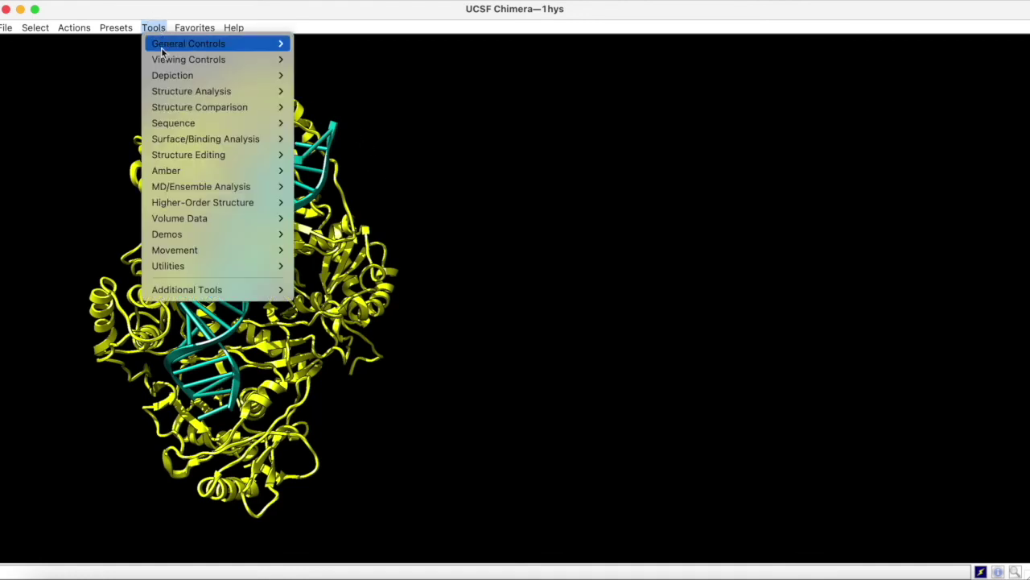
mouse_move(189, 59)
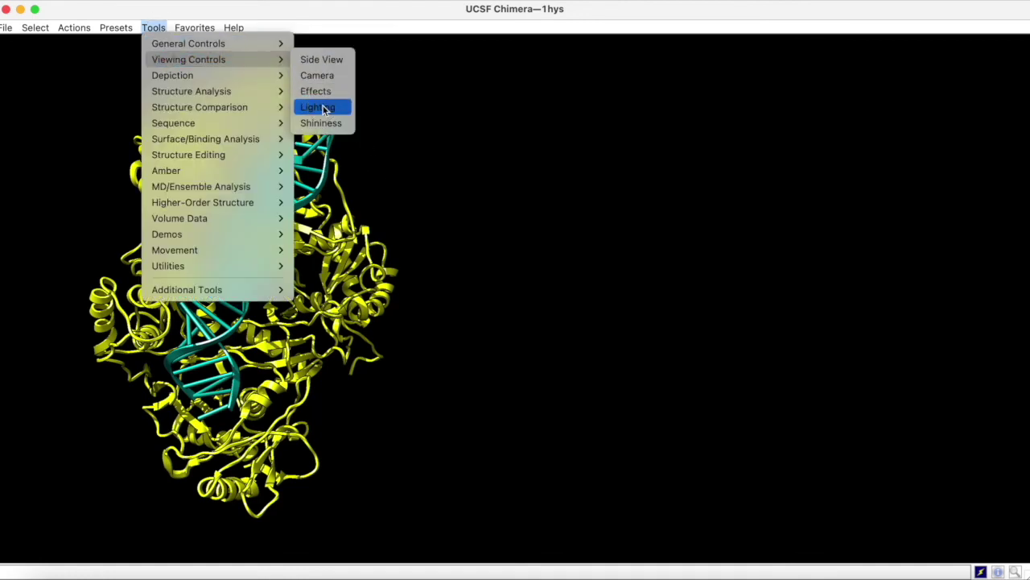
left_click(325, 109)
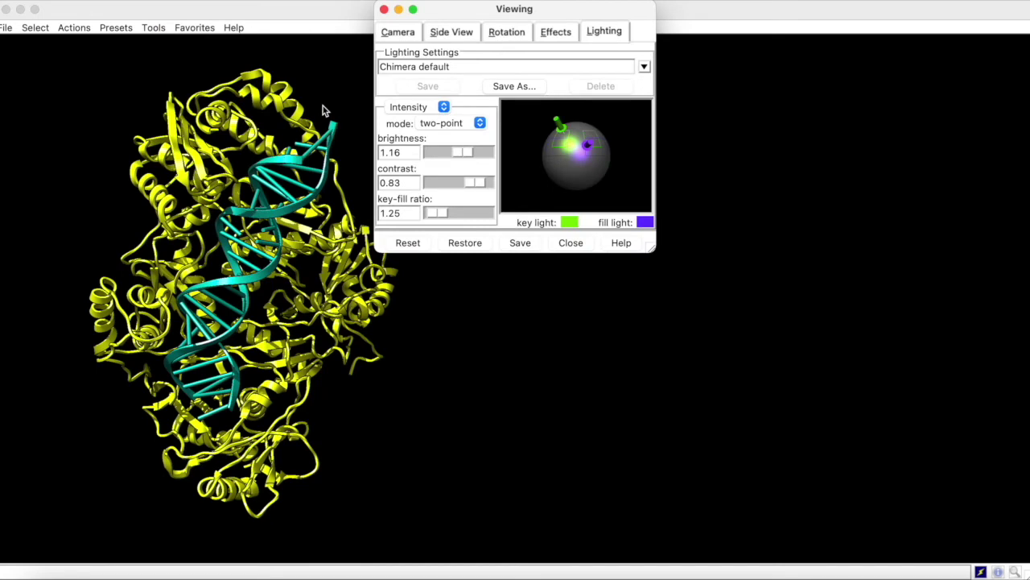
left_click(479, 122)
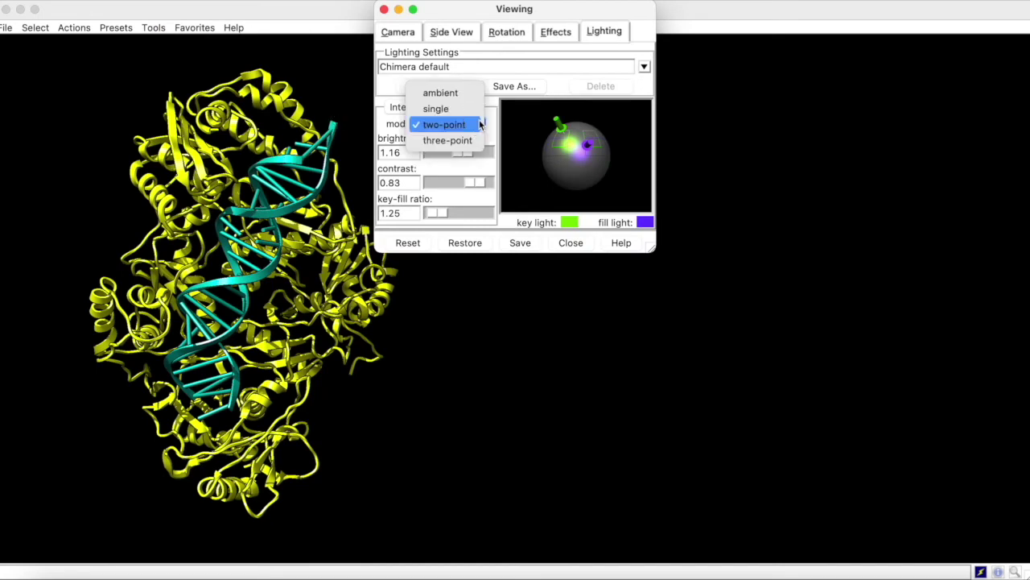
left_click(469, 94)
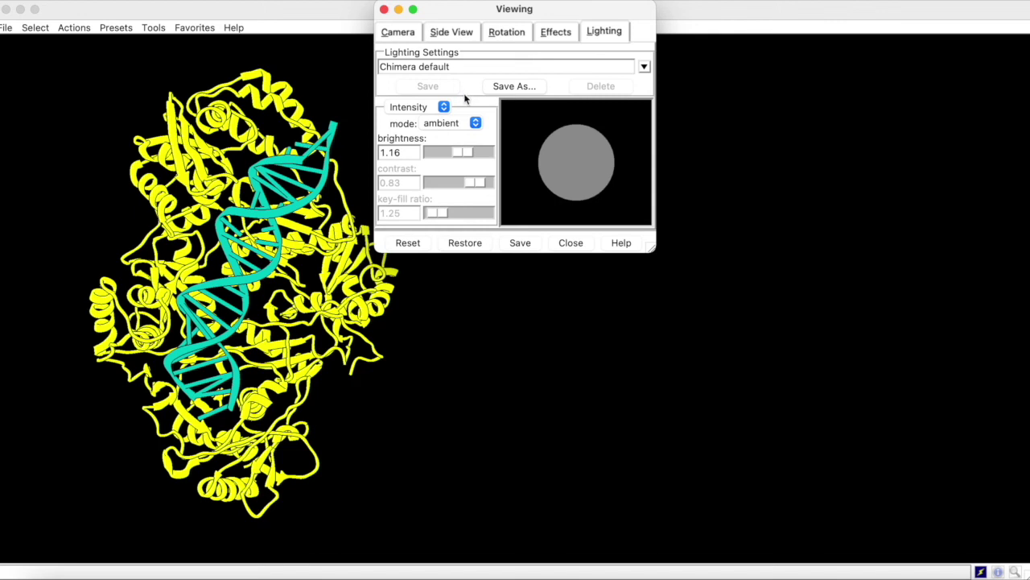
left_click(384, 10)
Show all atoms and set the selection mode to append.
left_click(85, 29)
mouse_move(96, 43)
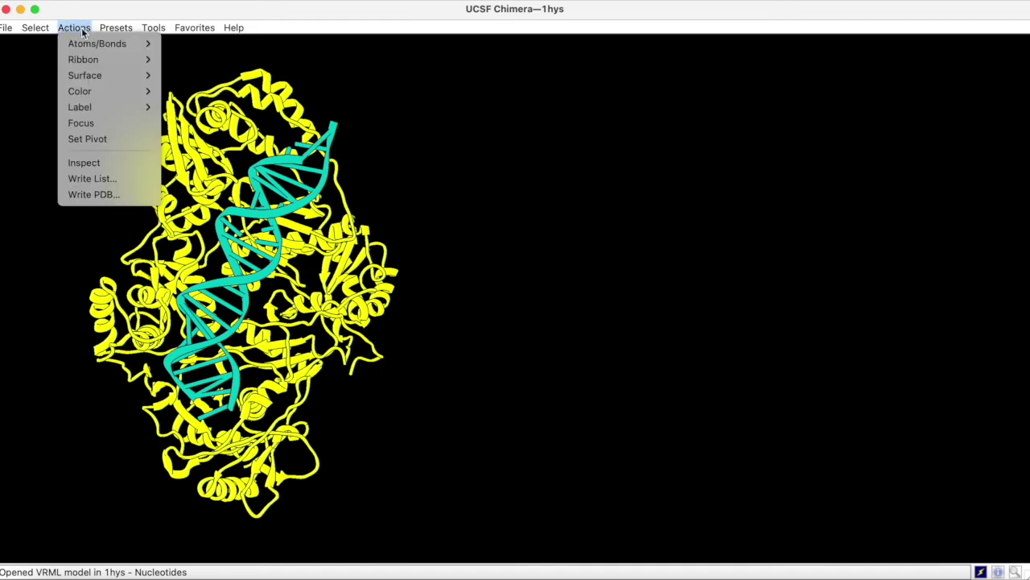
left_click(191, 44)
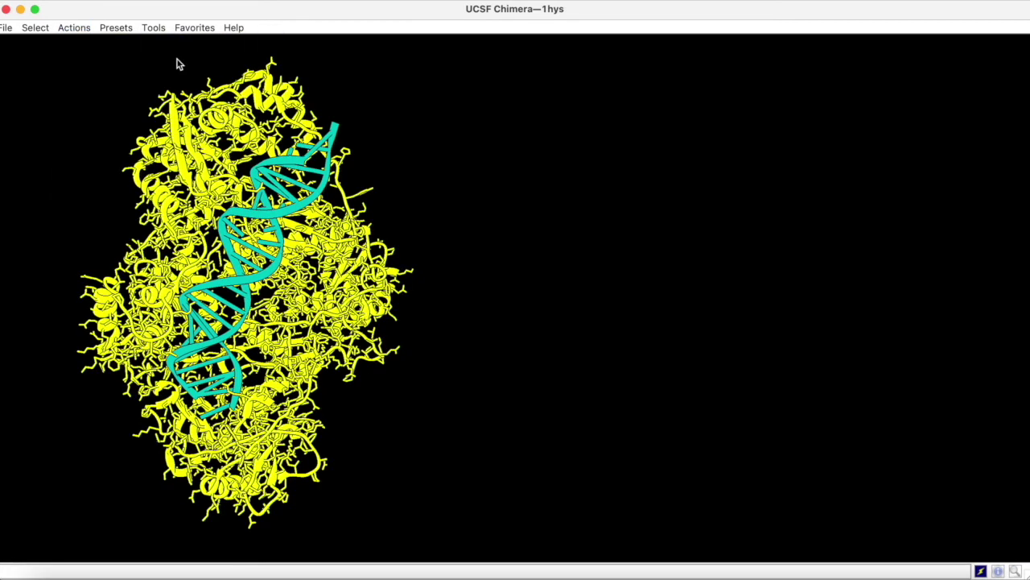
left_click(45, 31)
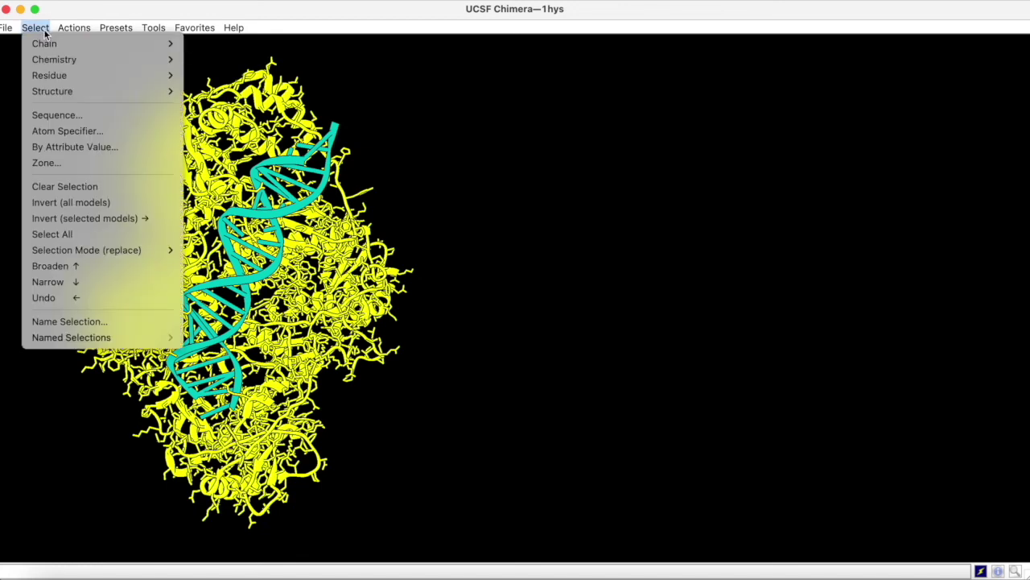
mouse_move(86, 250)
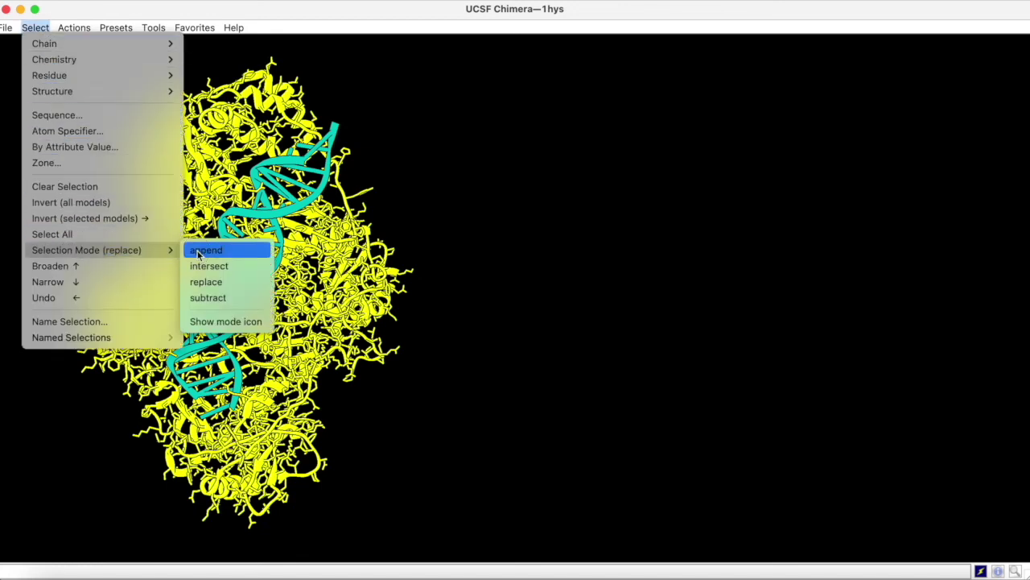
left_click(199, 252)
Select both protein chains and hide their ribbons.
left_click(32, 32)
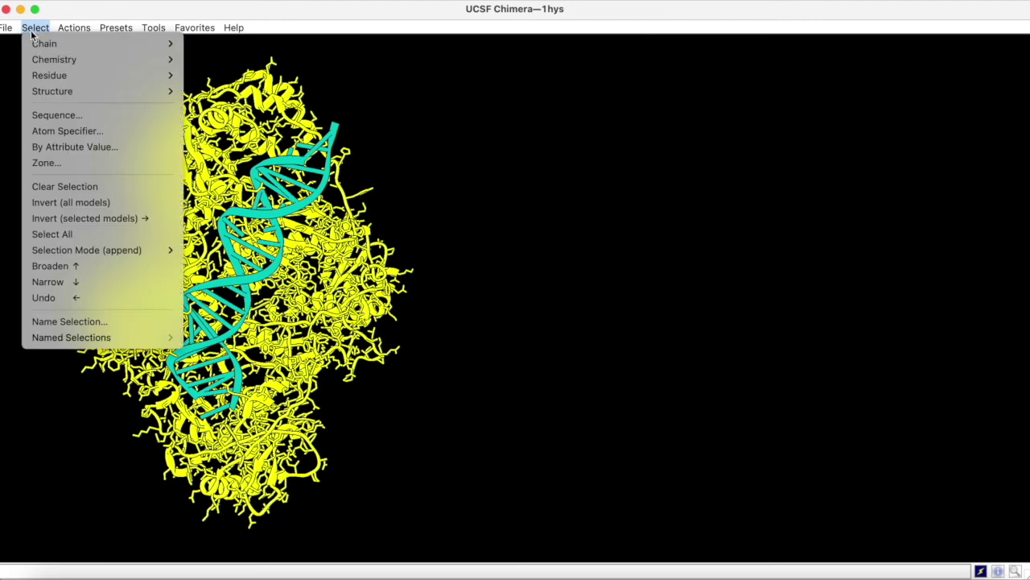
left_click(194, 40)
left_click(36, 30)
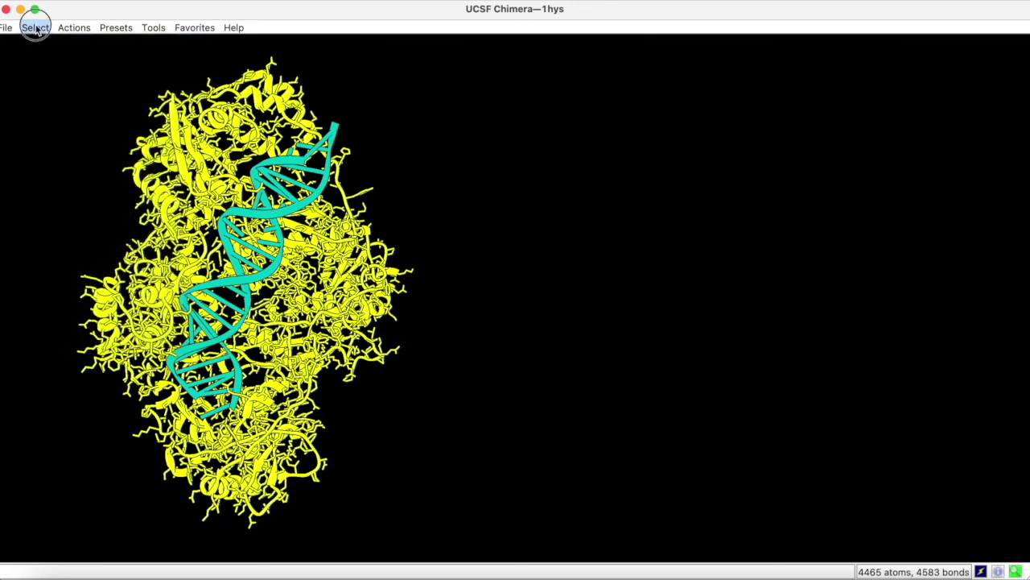
left_click(197, 58)
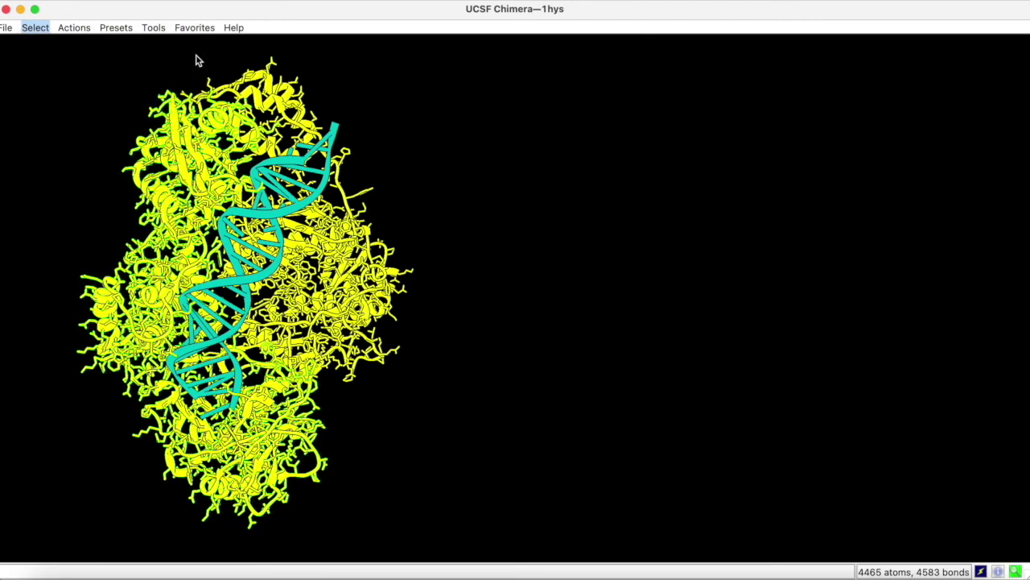
left_click(76, 28)
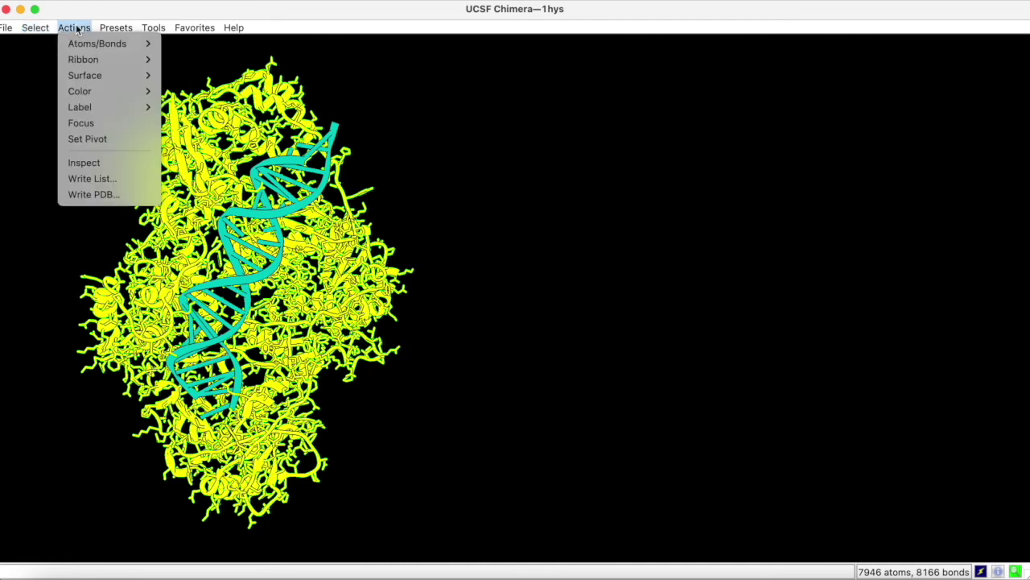
mouse_move(83, 60)
left_click(181, 79)
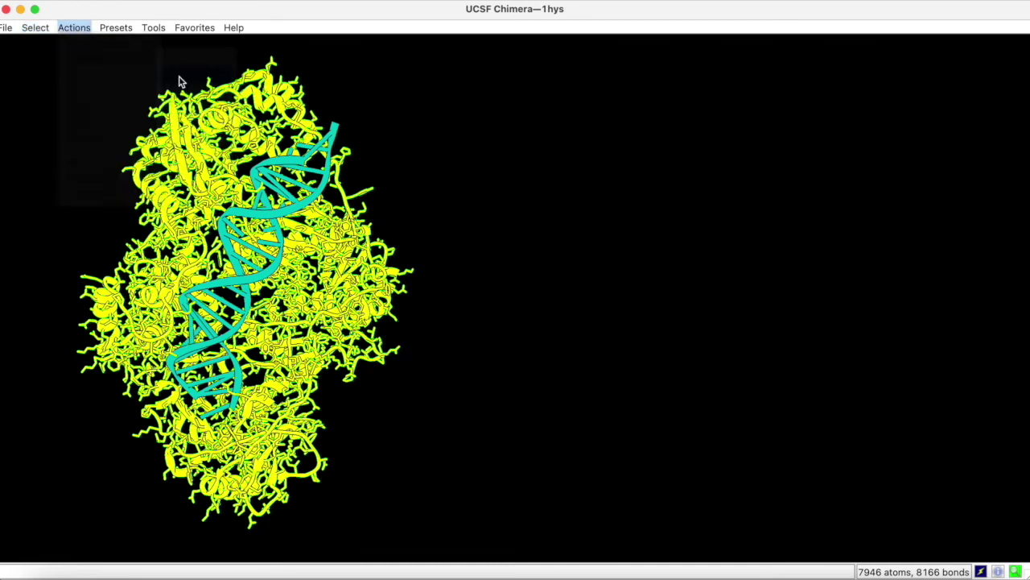
Clear the selection, draw the atoms as spheres and colour them by element.
left_click(177, 83, "ctrl")
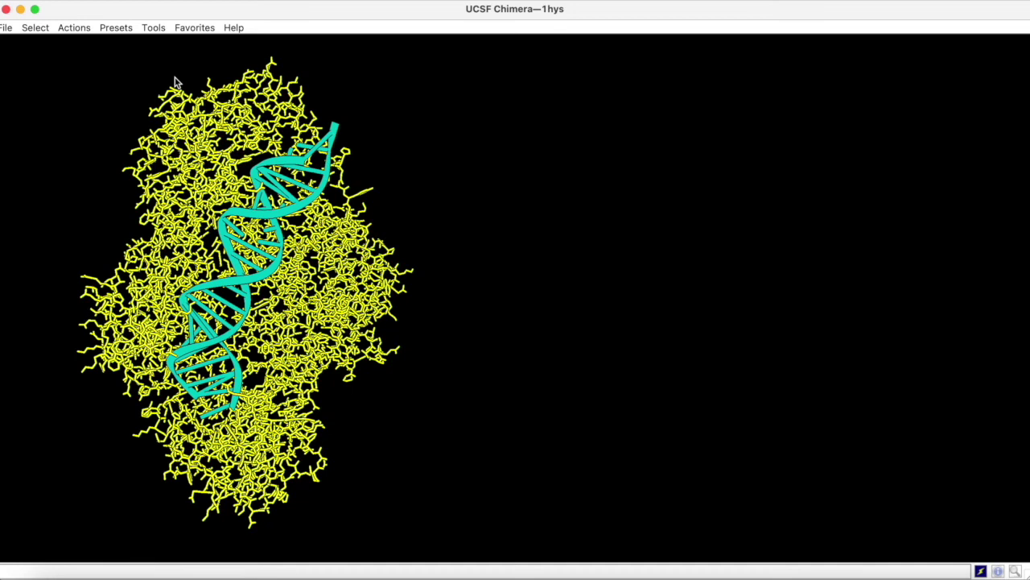
left_click(74, 27)
mouse_move(97, 43)
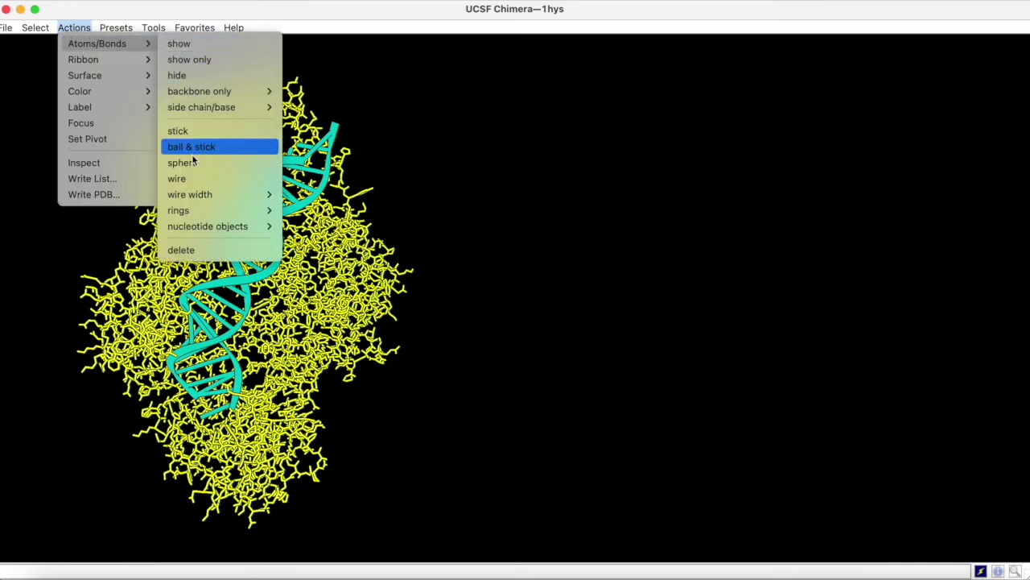
left_click(193, 163)
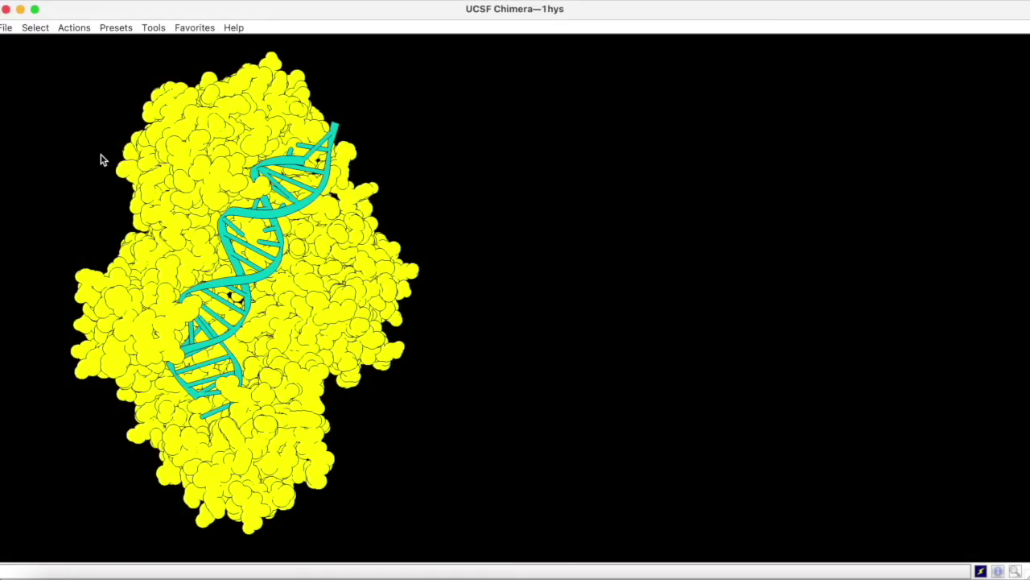
left_click(77, 29)
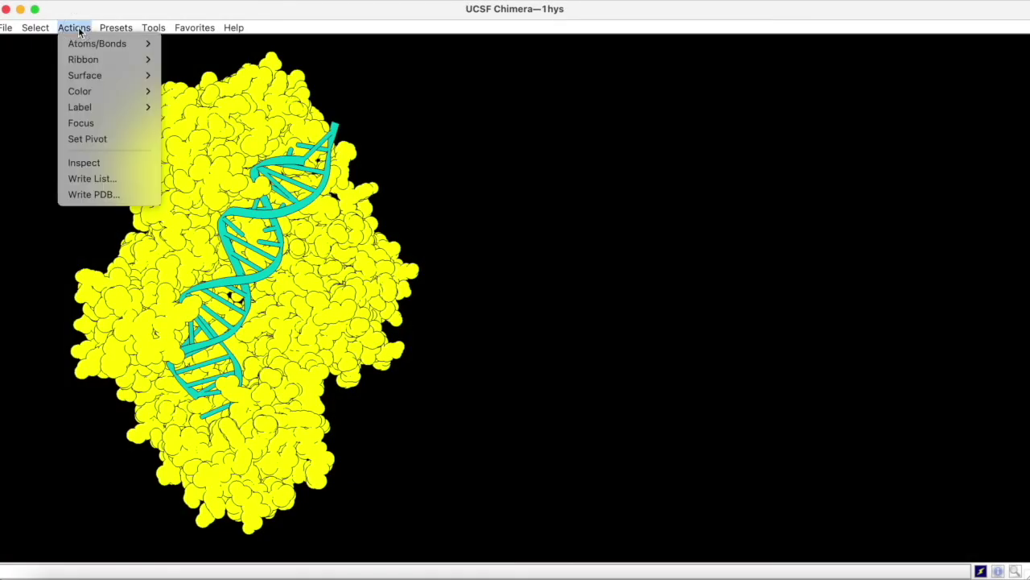
mouse_move(80, 91)
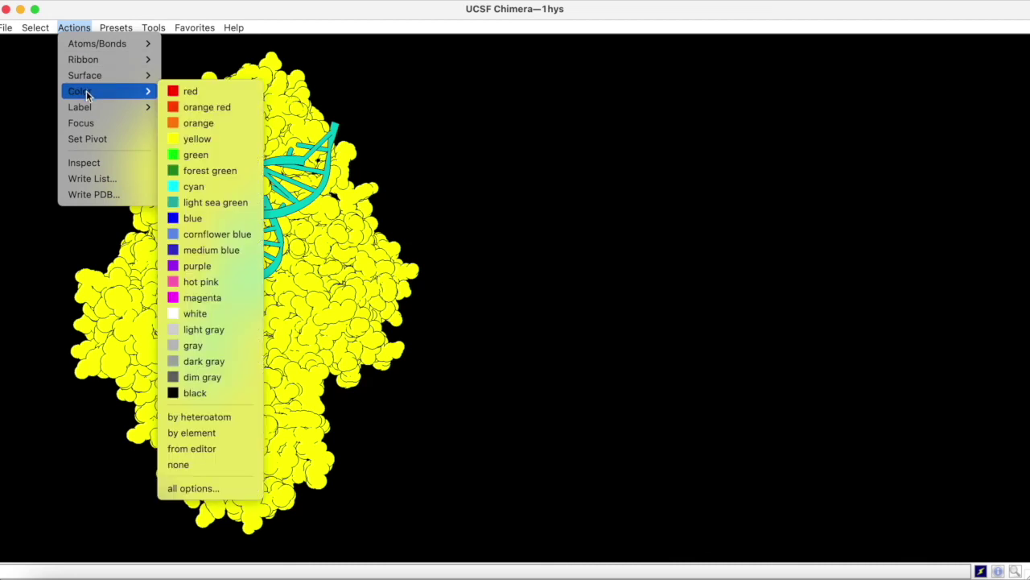
left_click(194, 433)
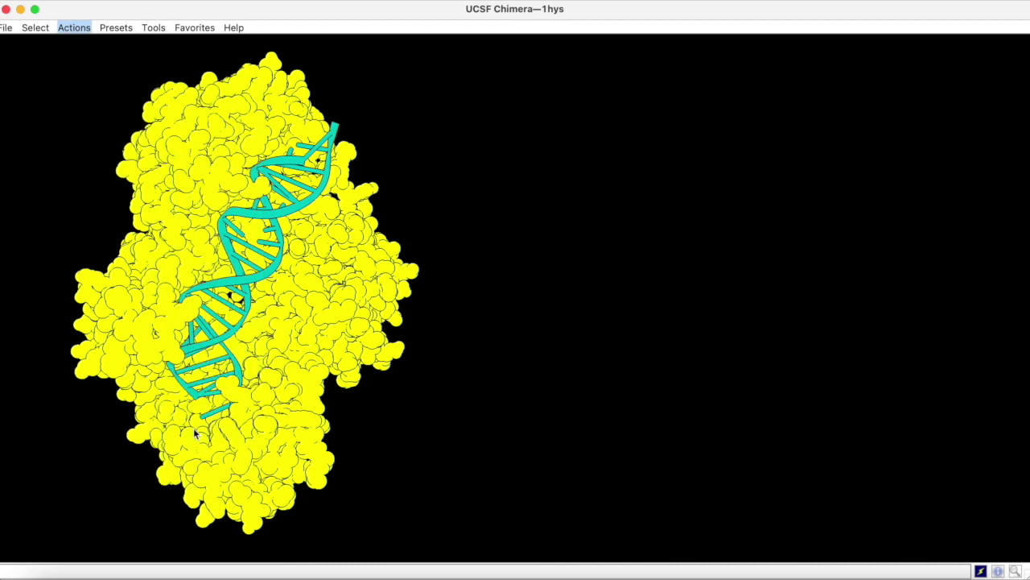